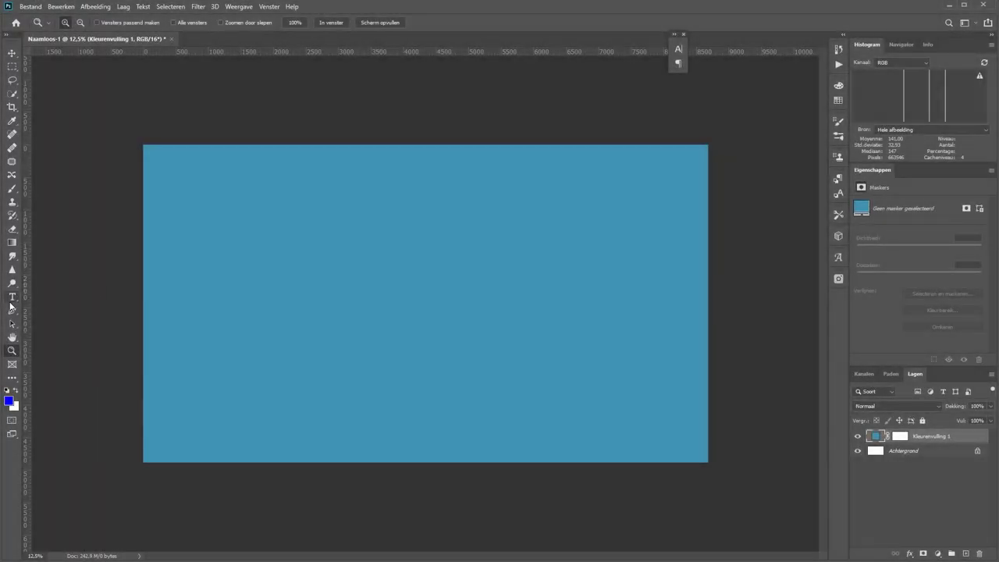
Type 'Rechte hoeken' in red text on the blue canvas.
click(11, 296)
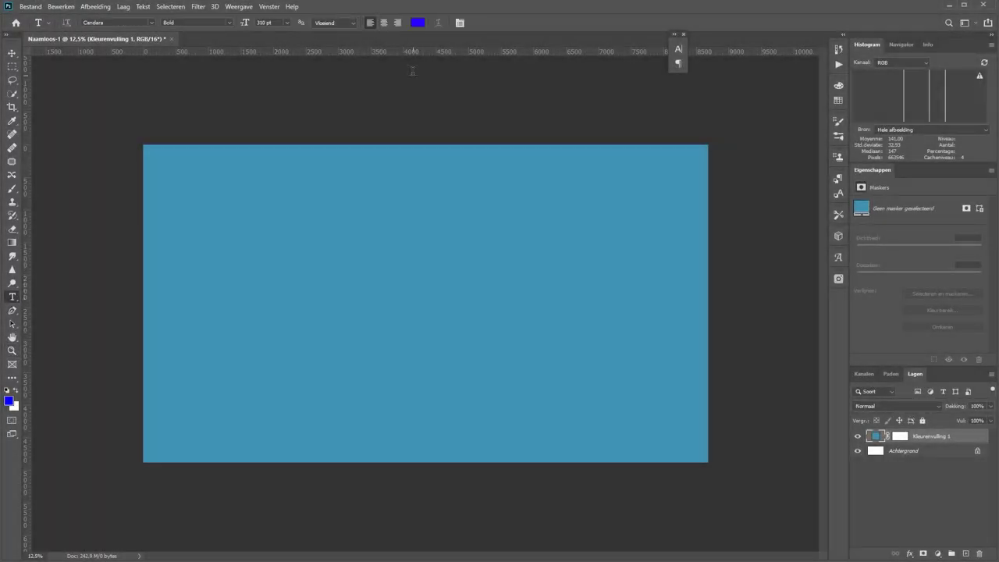
click(417, 21)
click(185, 134)
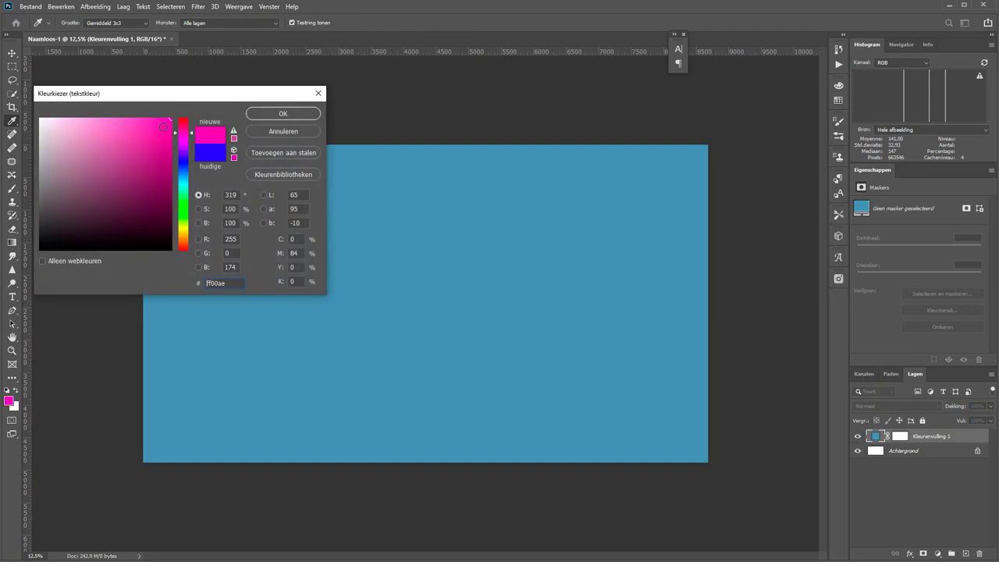
drag(185, 134, 185, 119)
click(281, 114)
click(311, 313)
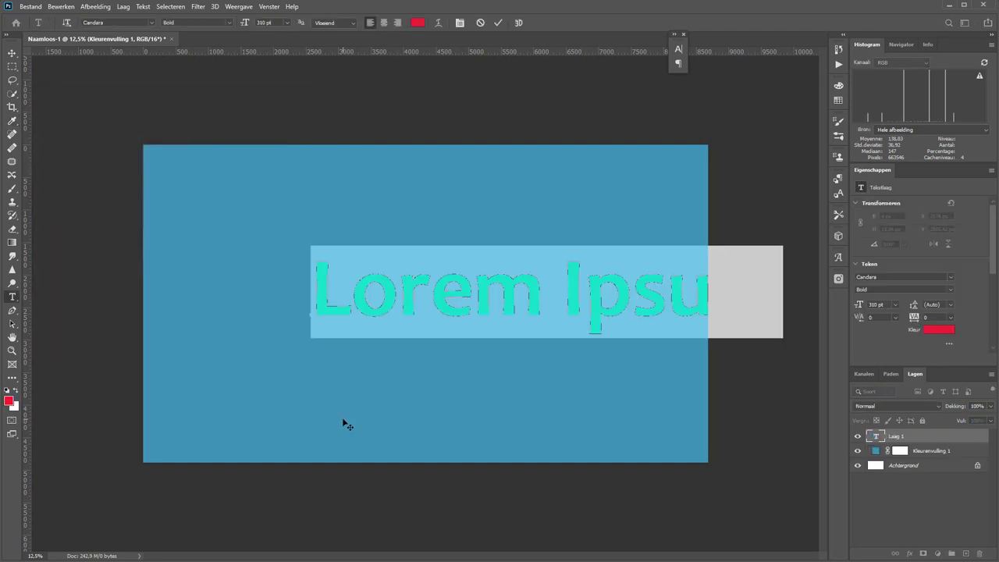
text(Rechte hoeken)
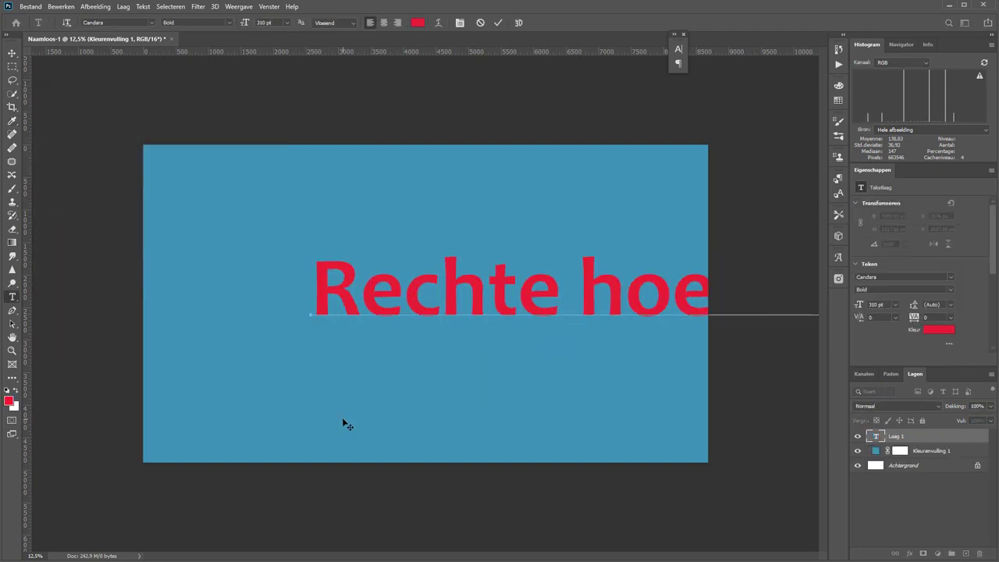
click(497, 23)
Centre the text horizontally and vertically on the canvas, then deselect.
key(v)
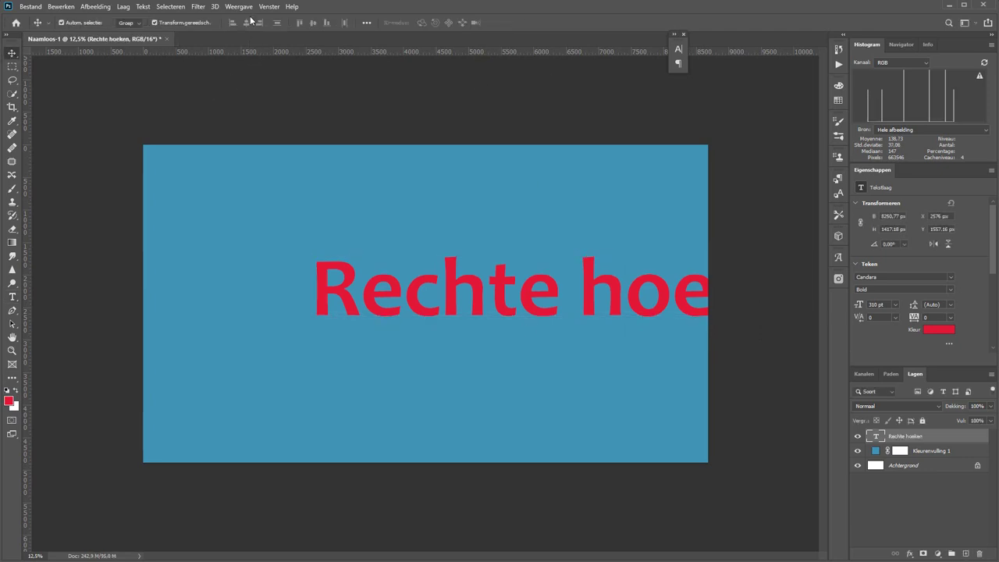
key(ctrl+a)
click(313, 23)
click(313, 22)
key(ctrl+d)
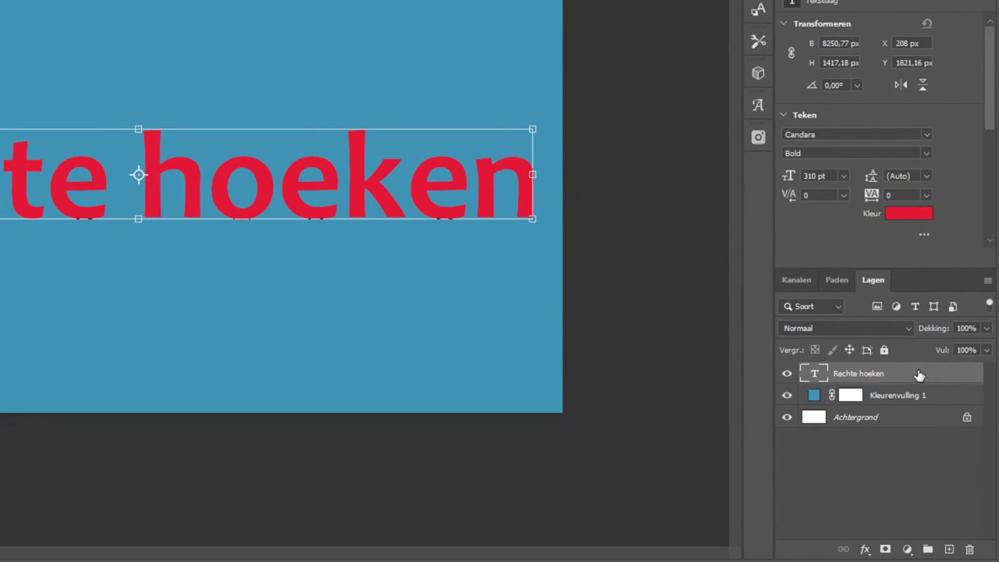
Add a 29 px yellow (fffc00) outside Stroke layer style to the text layer.
double_click(919, 375)
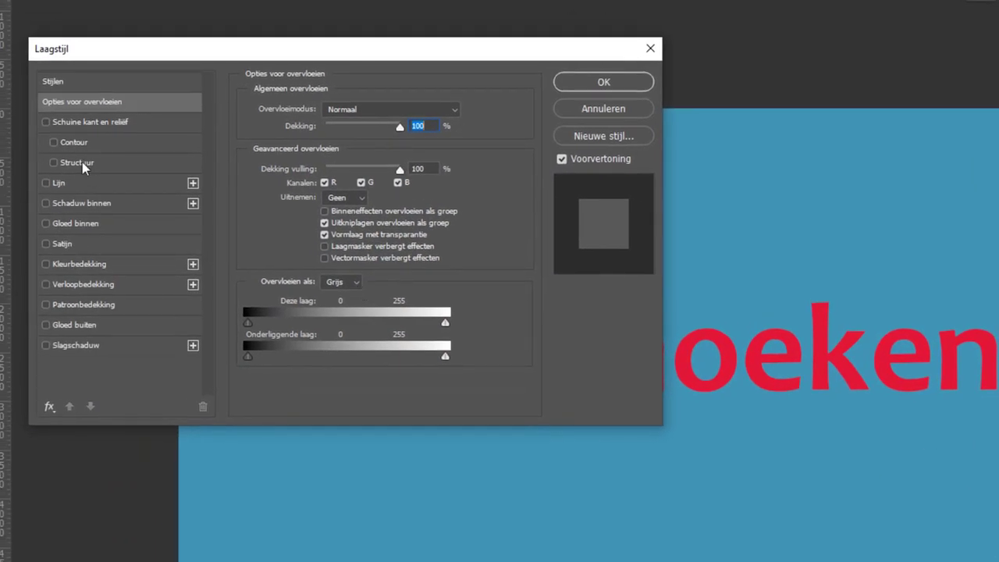
click(46, 182)
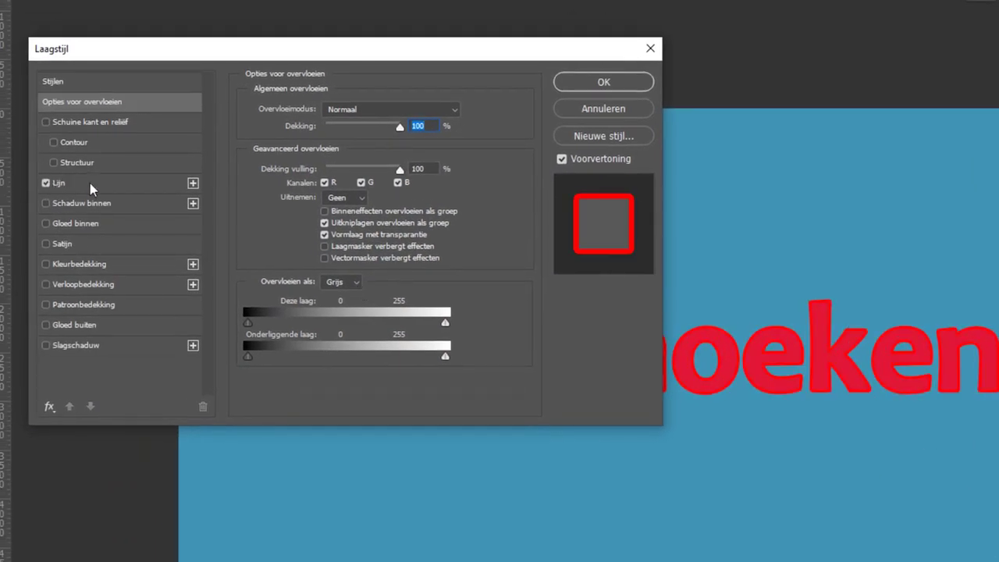
click(91, 185)
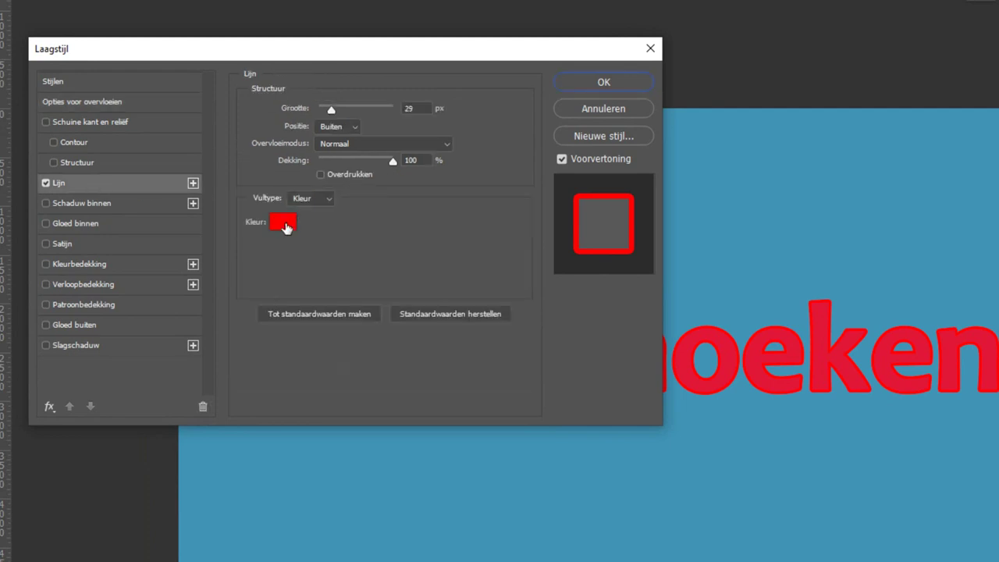
click(284, 222)
click(239, 234)
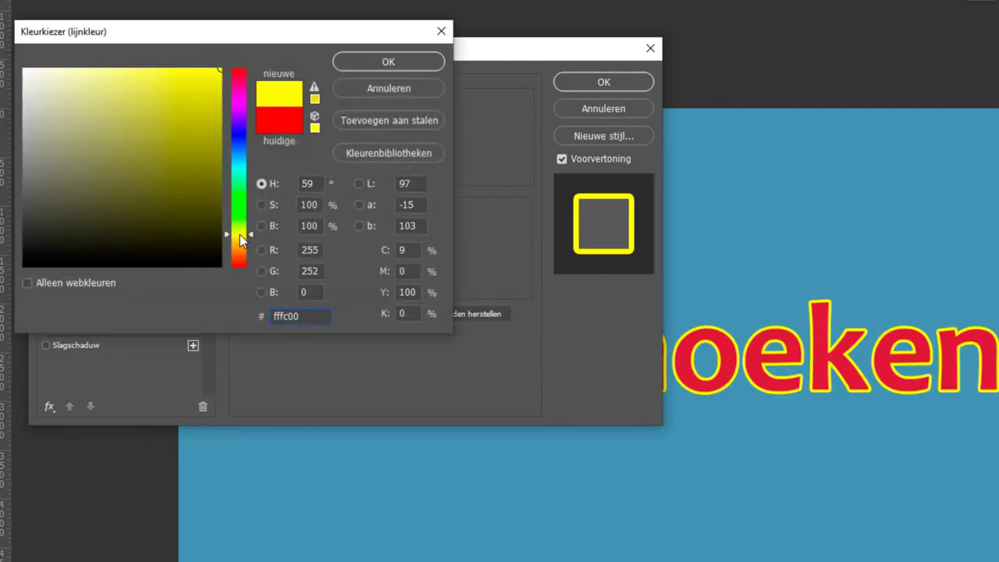
click(353, 63)
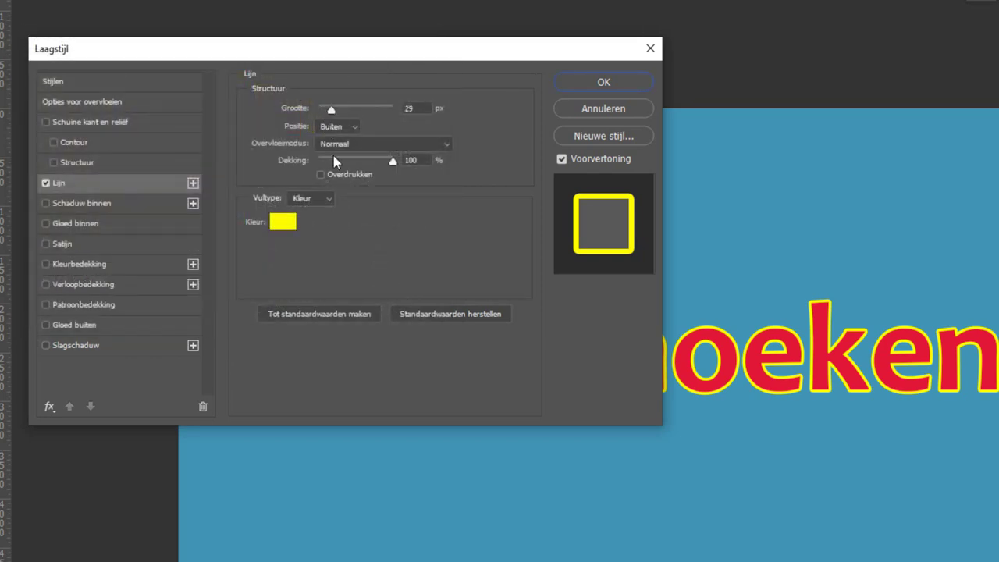
click(604, 82)
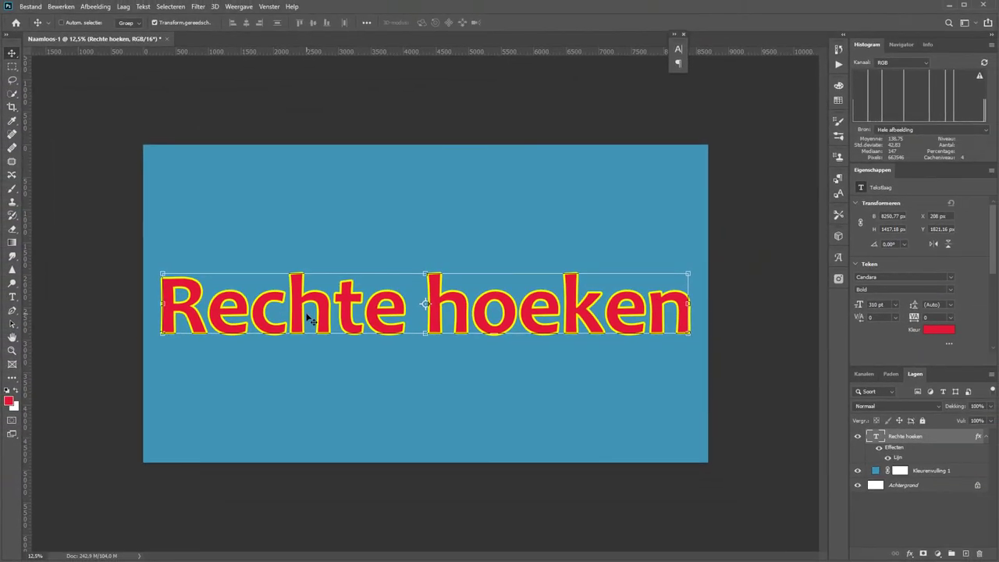
Zoom in to inspect the k's rounded stroke corners, then hide the stroke effect.
click(12, 351)
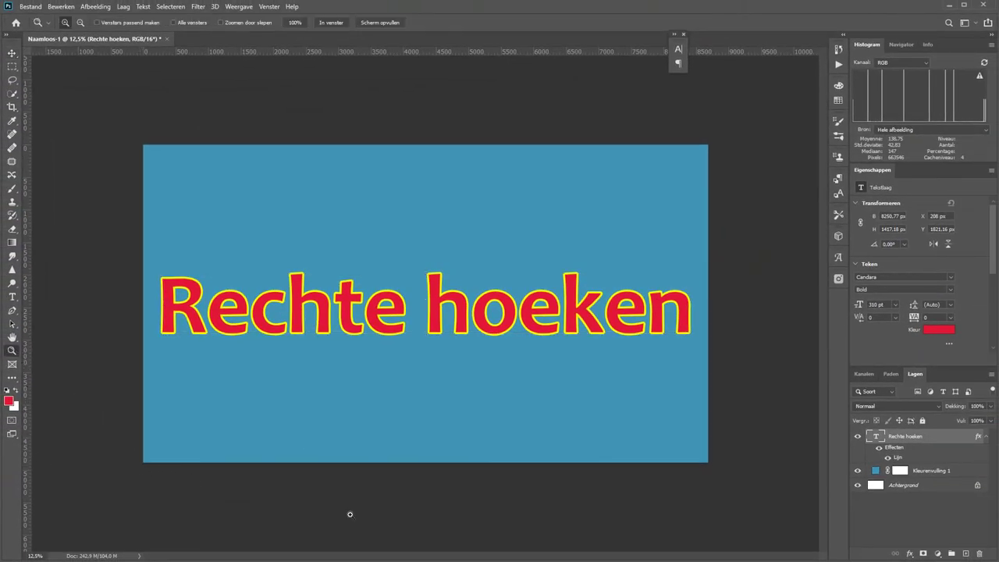
drag(546, 261, 594, 290)
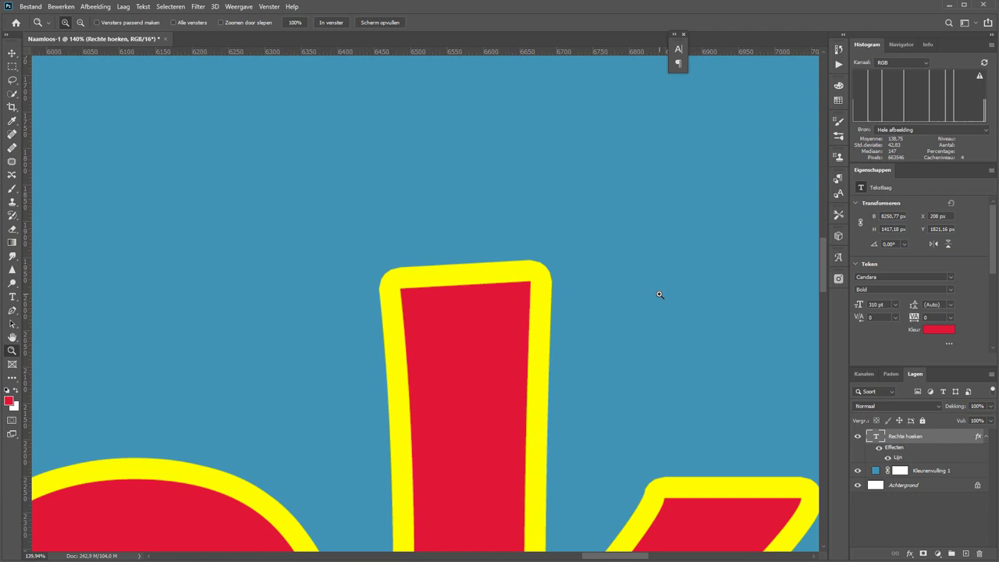
key(ctrl+0)
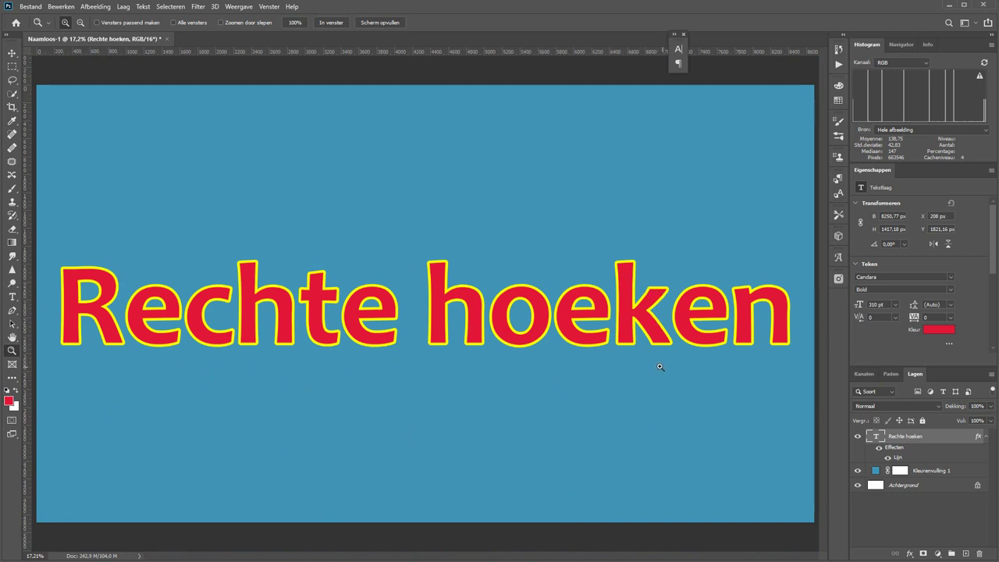
click(654, 315)
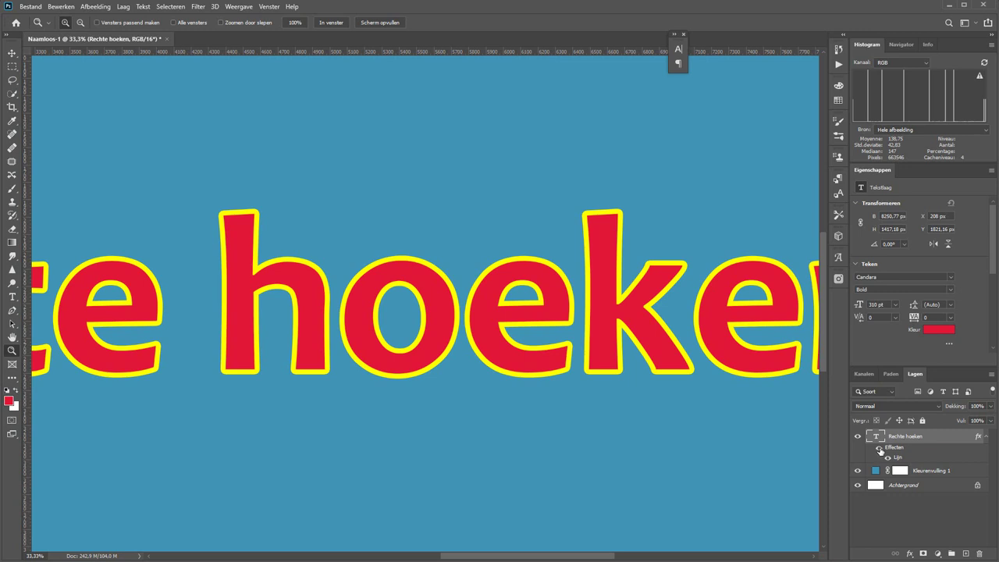
click(880, 450)
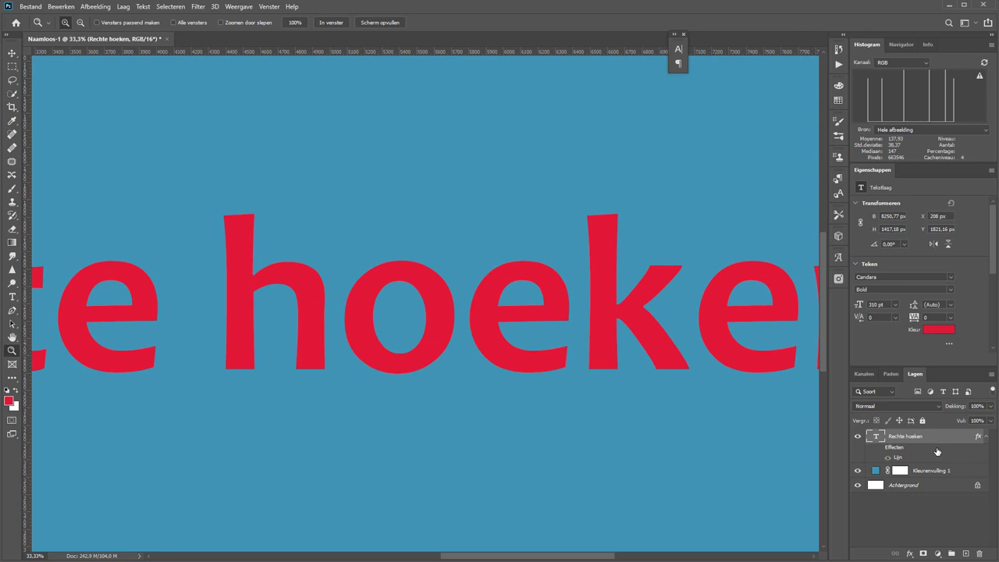
Duplicate the text layer, hide the original, convert the copy to a shape and delete its effects.
key(ctrl+j)
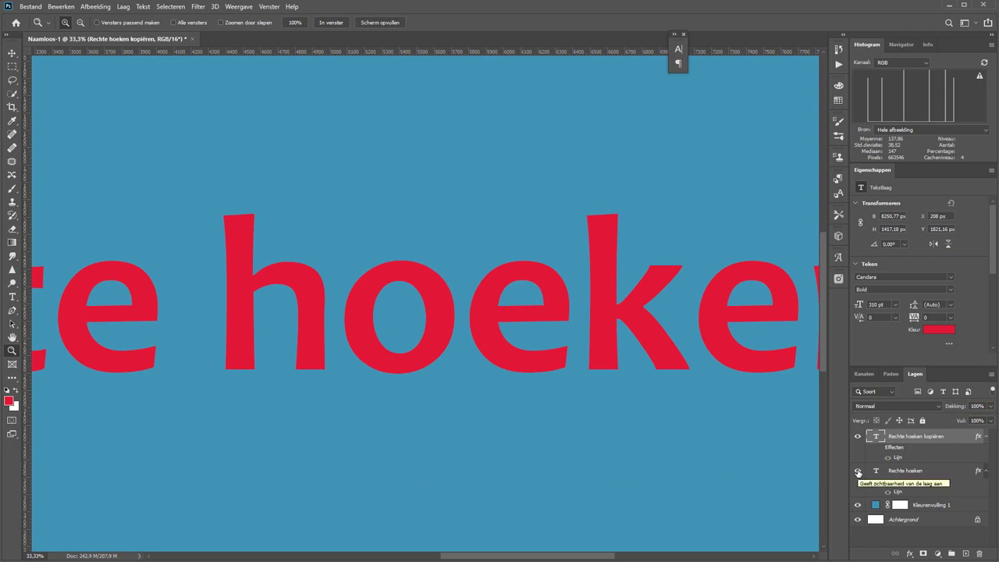
click(858, 472)
right_click(898, 439)
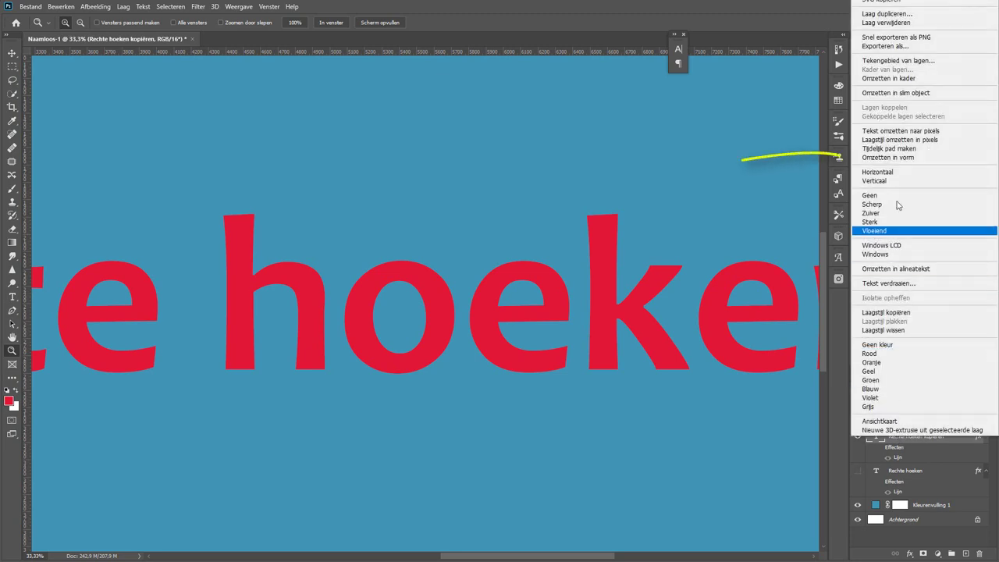
click(895, 158)
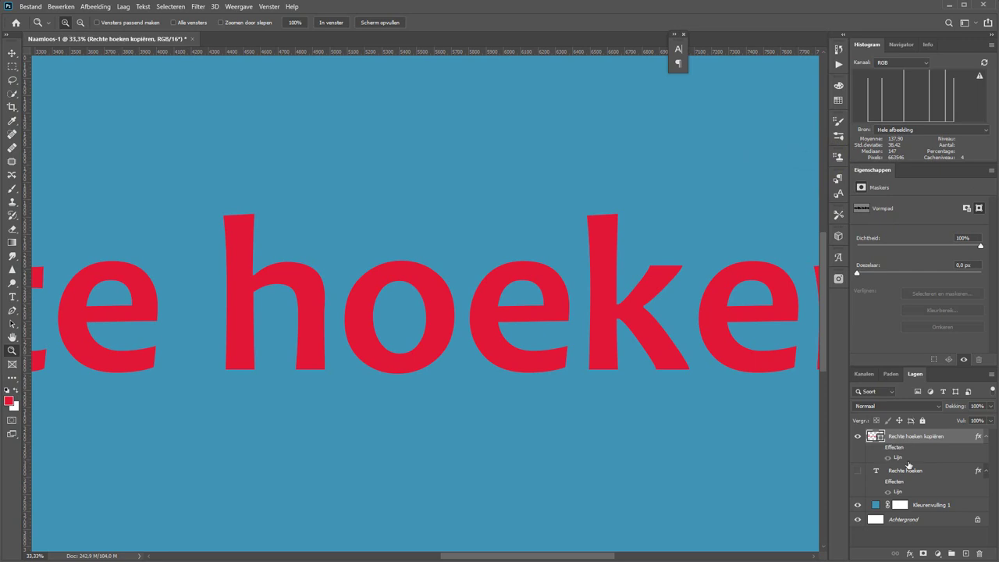
drag(897, 454, 973, 550)
click(330, 23)
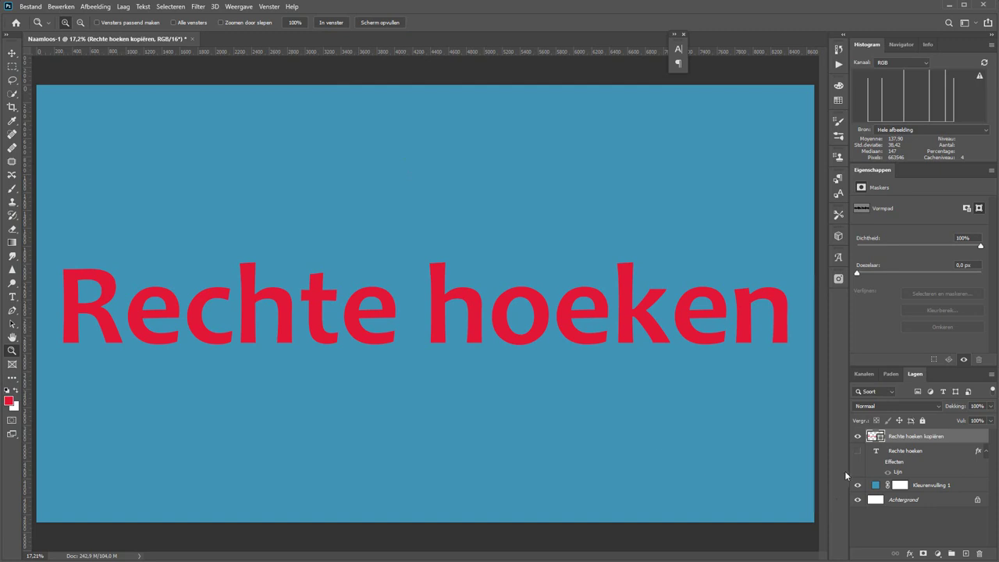
click(857, 436)
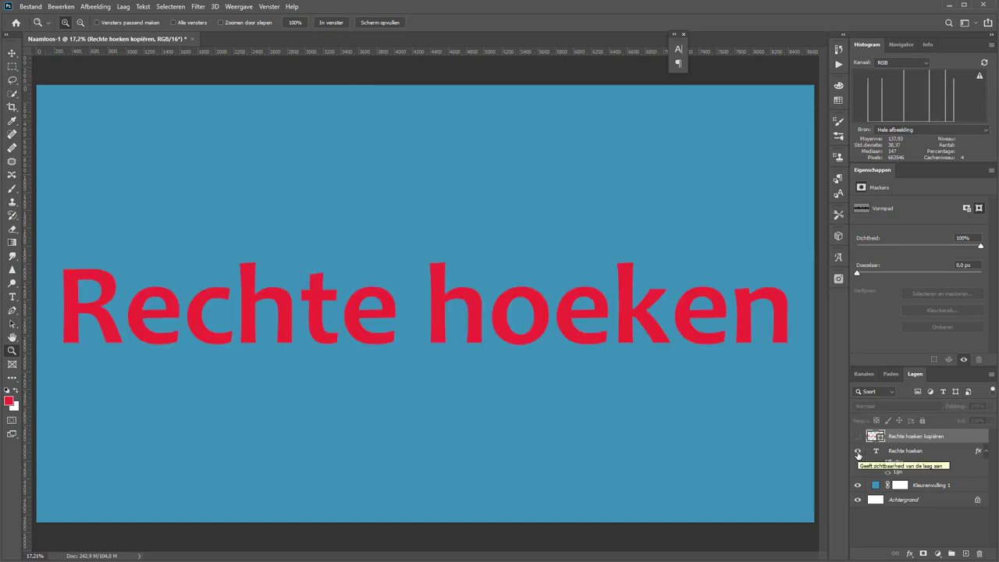
click(858, 451)
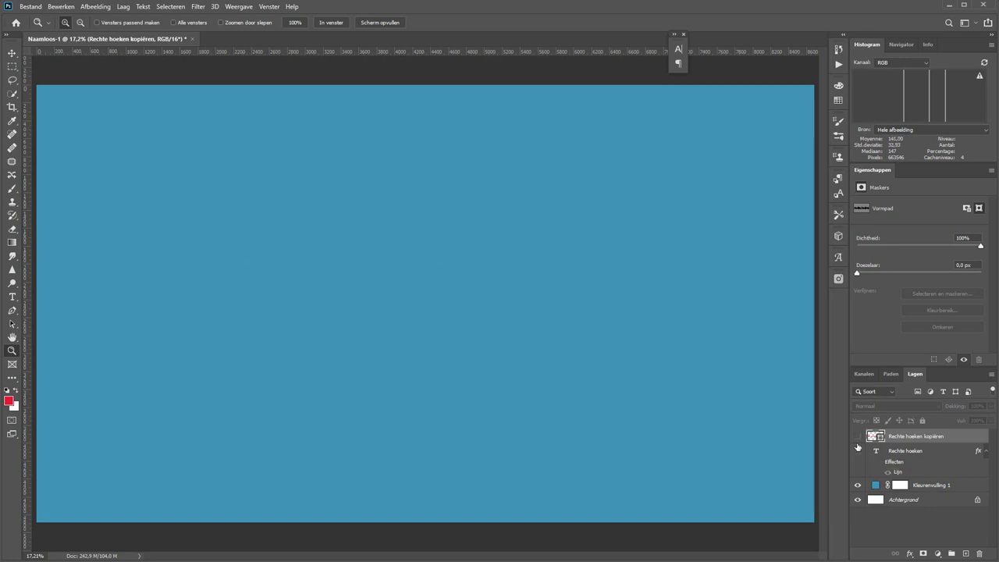
click(858, 436)
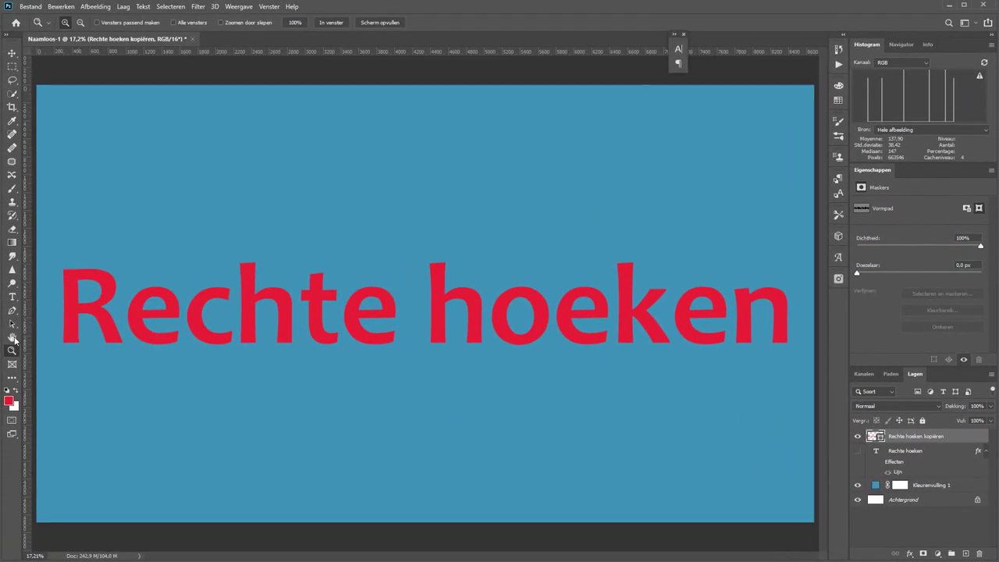
Set the path outline display thickness to 3 px and zoom in around the h.
click(12, 326)
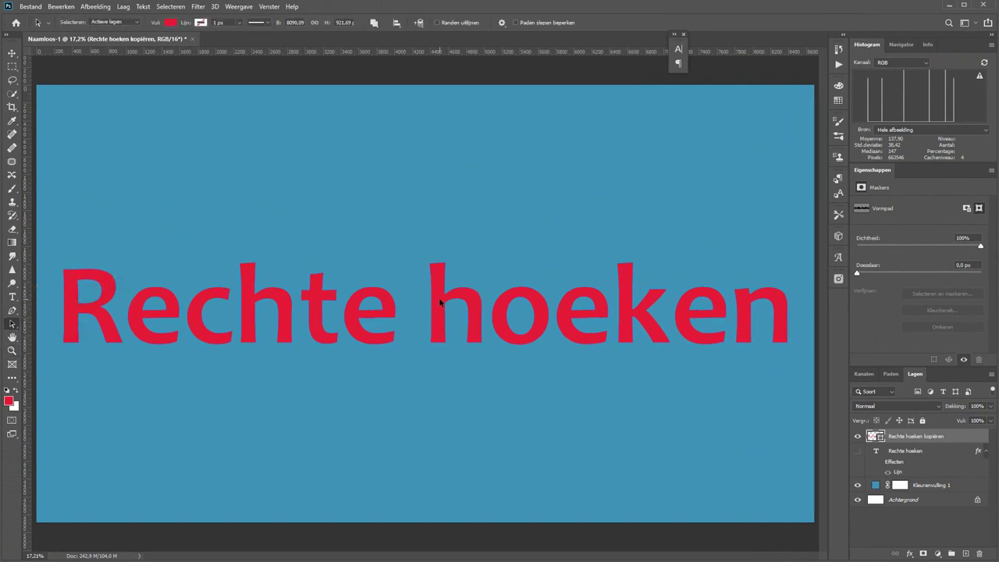
click(502, 23)
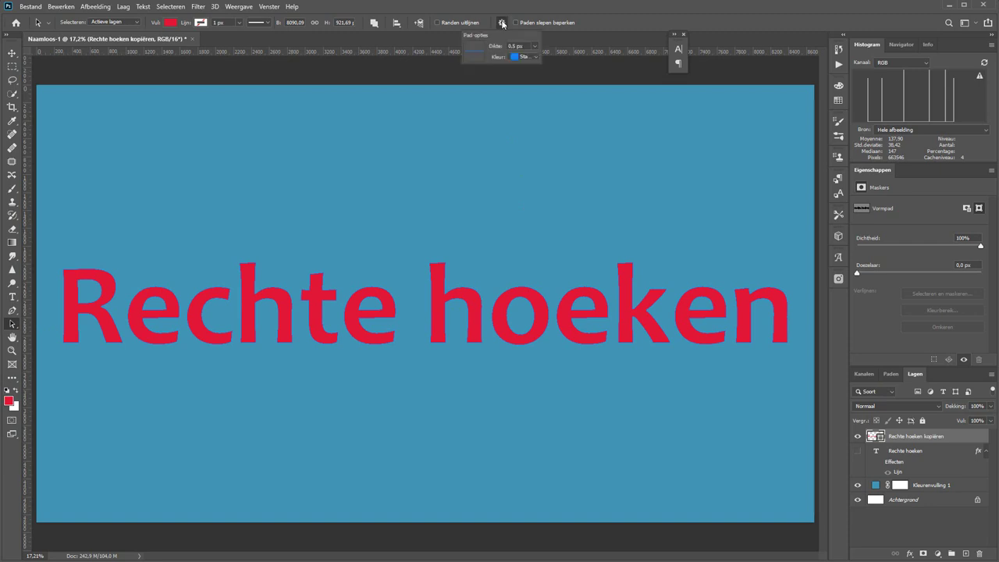
click(533, 47)
click(524, 100)
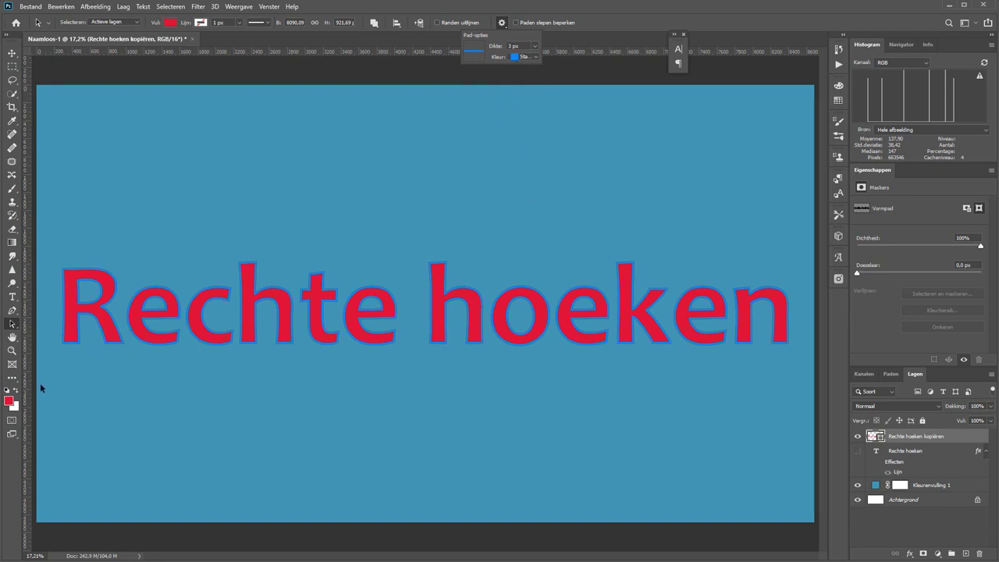
click(12, 350)
click(448, 295)
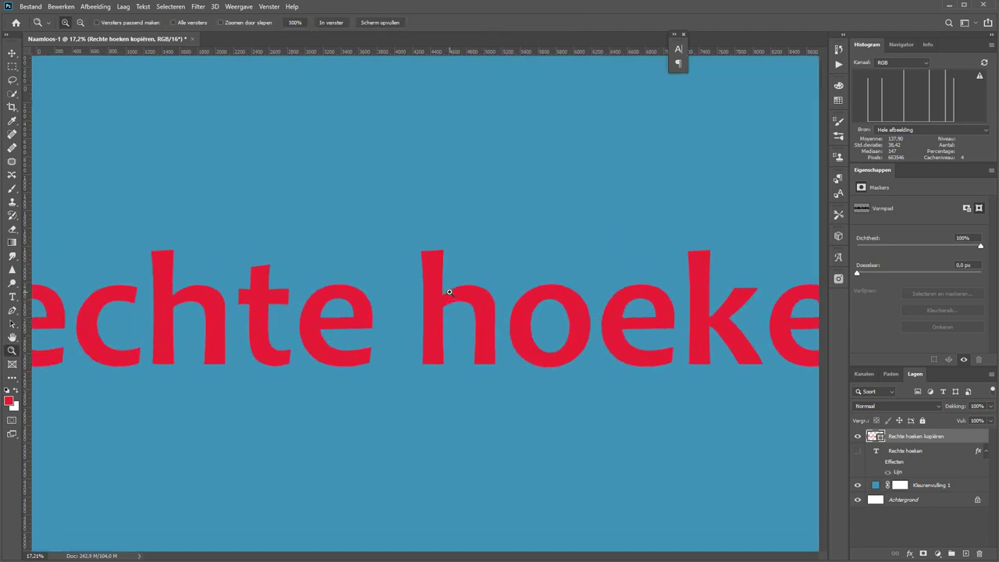
click(12, 323)
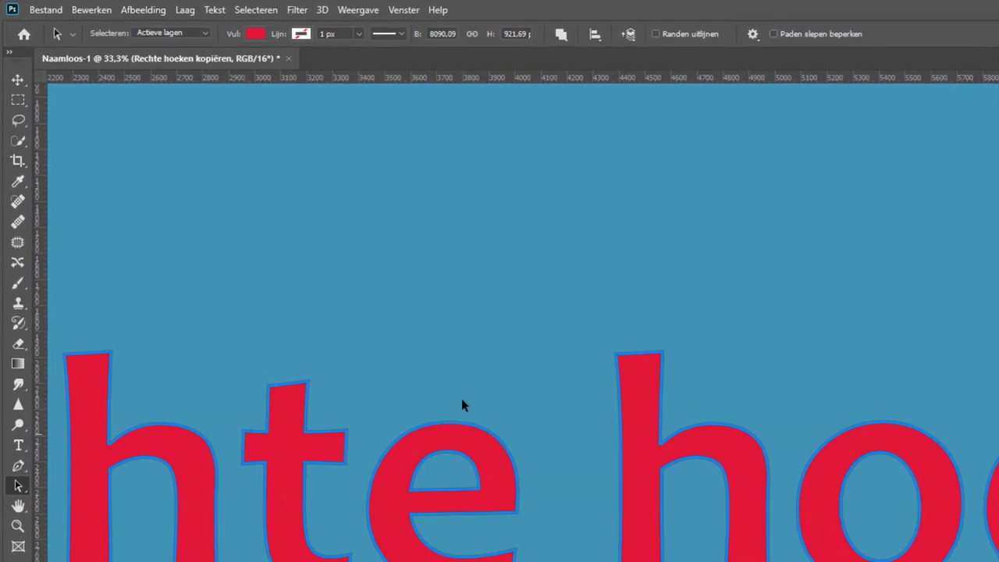
Give the text shape a light blue fill and a yellow stroke.
click(255, 33)
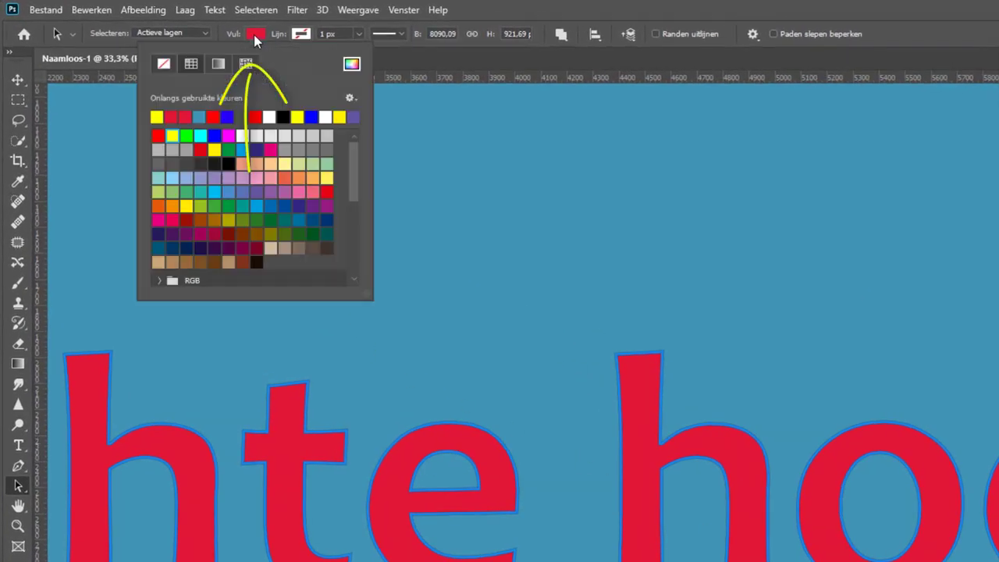
click(213, 149)
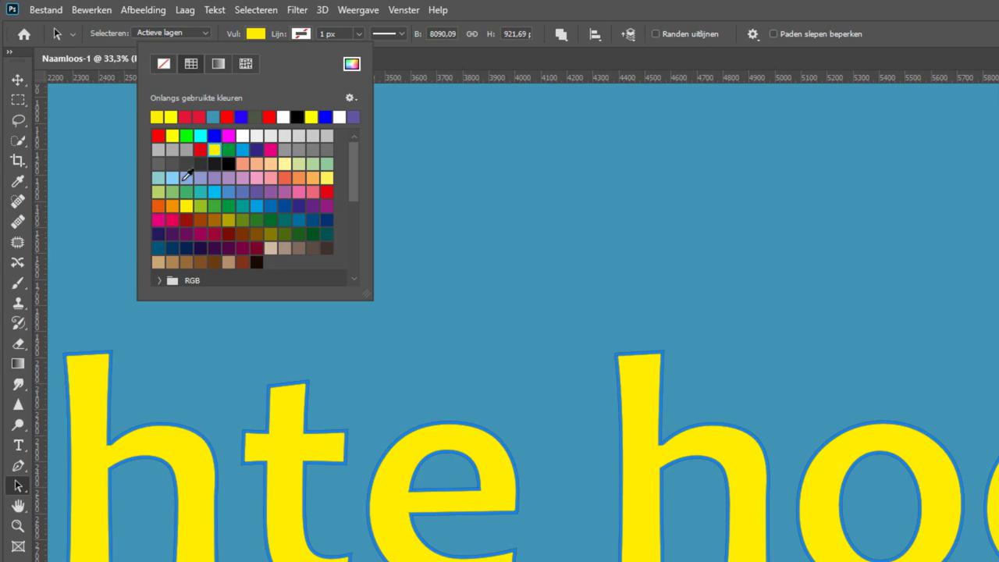
click(172, 178)
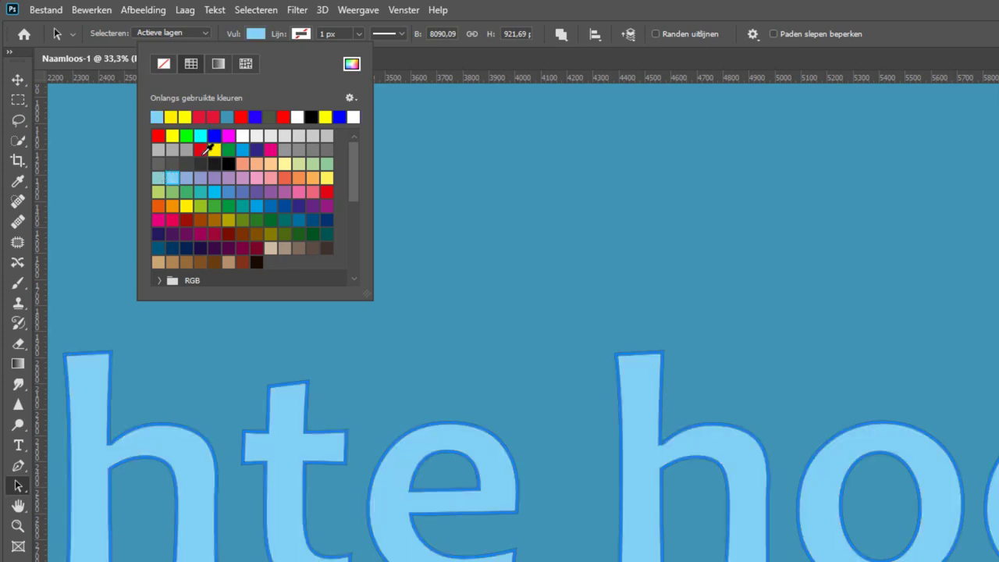
click(301, 33)
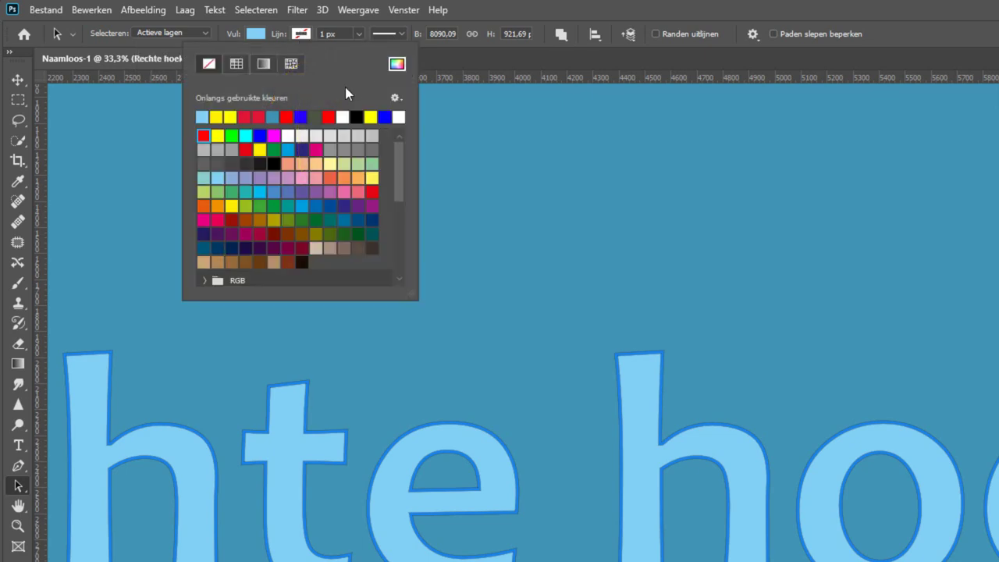
click(217, 136)
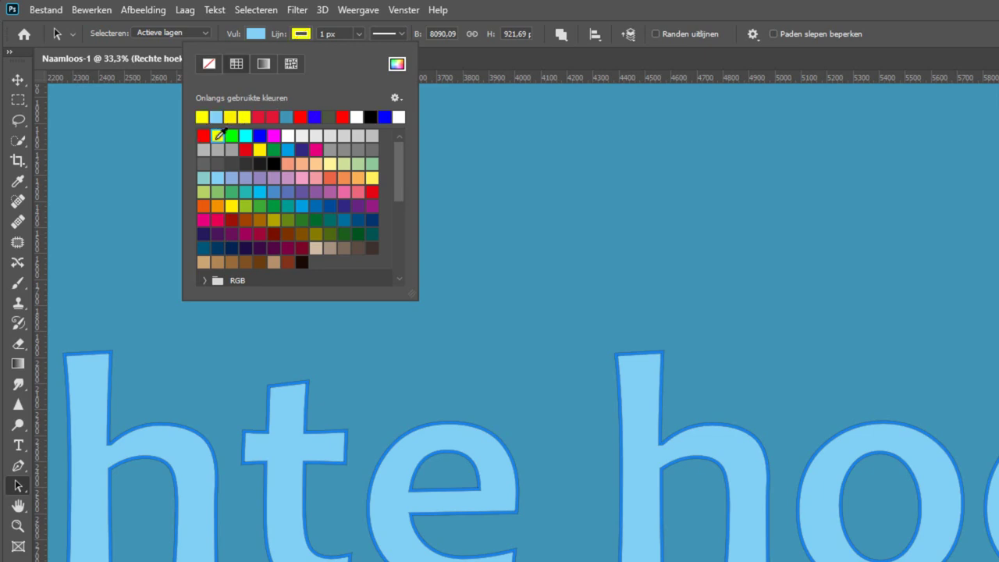
click(358, 35)
Set the stroke width to 37,43 px and the path outline thickness to 0,5 px.
drag(361, 53, 370, 53)
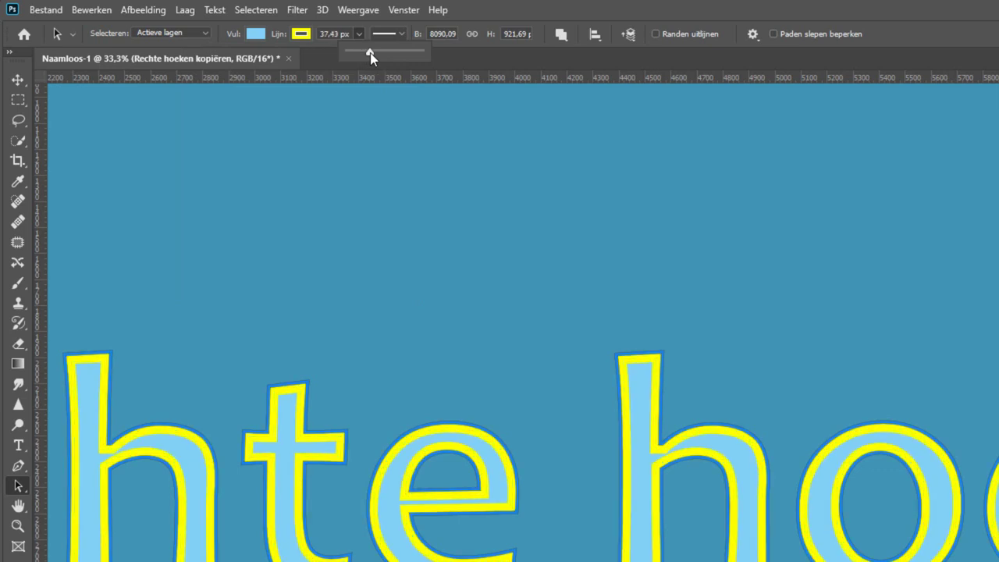
click(753, 35)
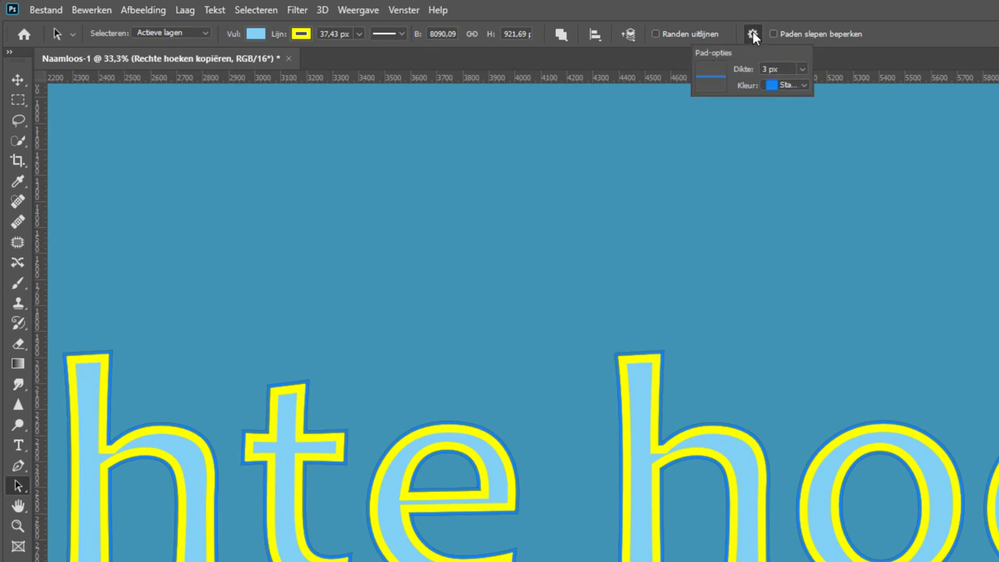
click(804, 69)
click(789, 102)
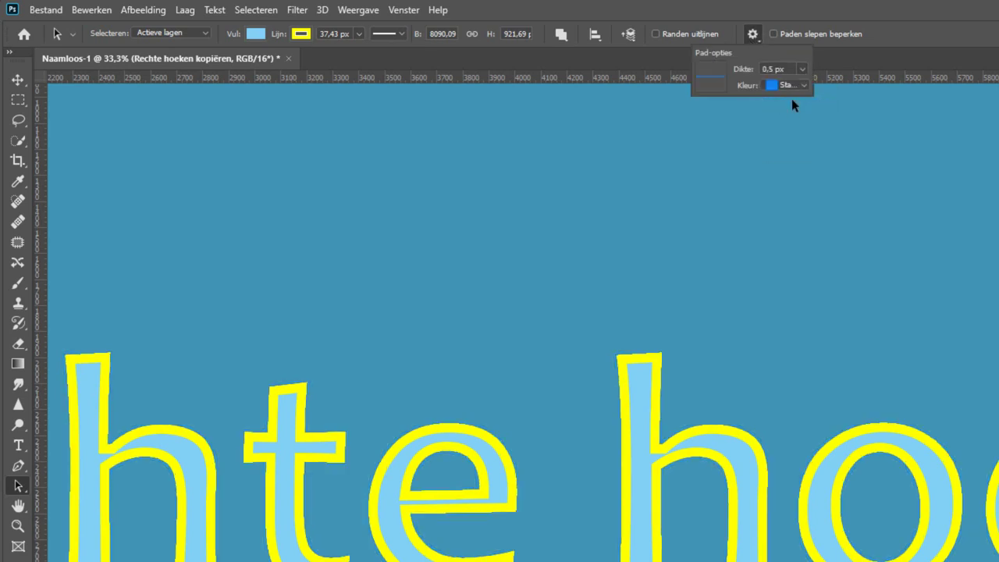
click(906, 37)
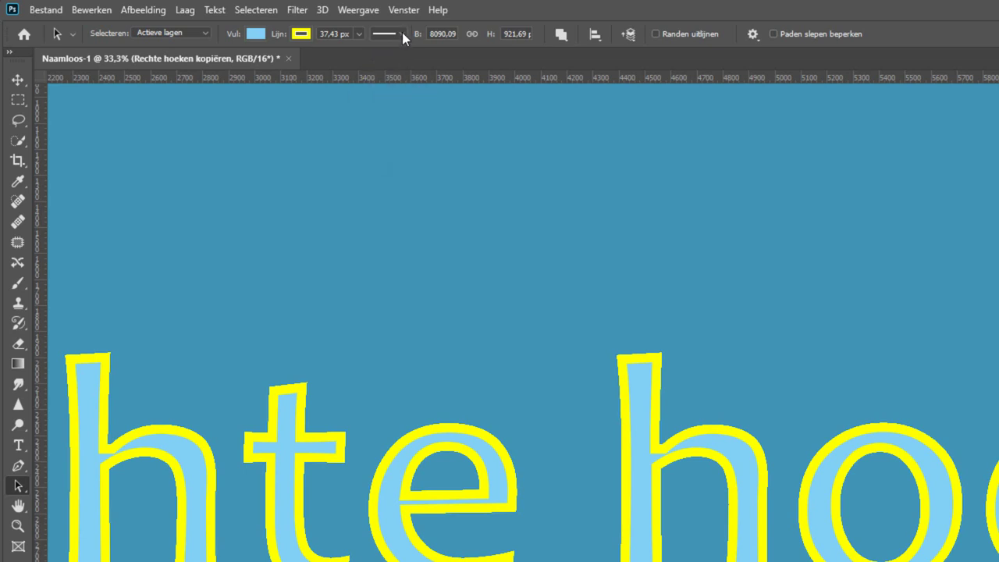
Align the yellow stroke outside the letter outlines after briefly trying centred.
click(402, 33)
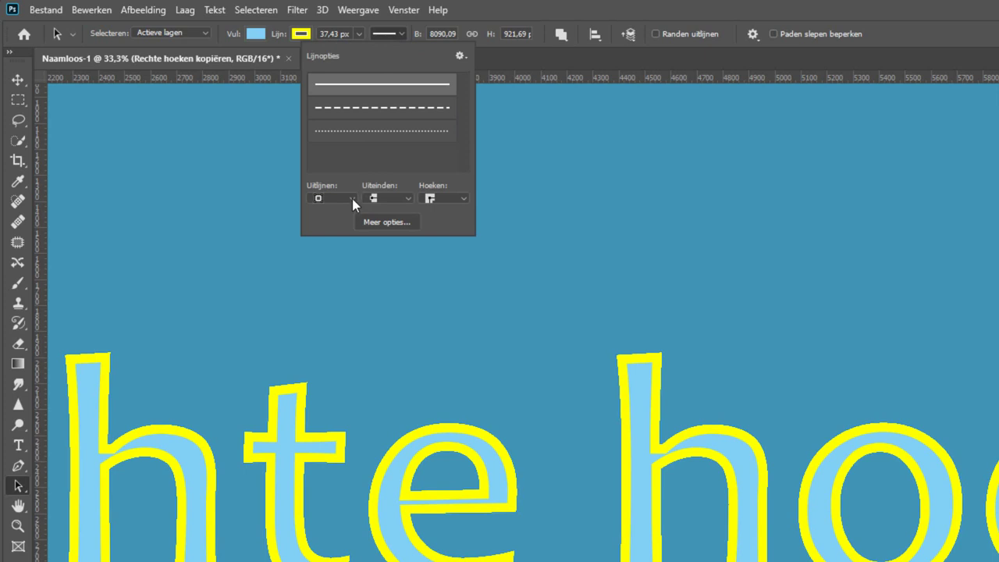
click(352, 198)
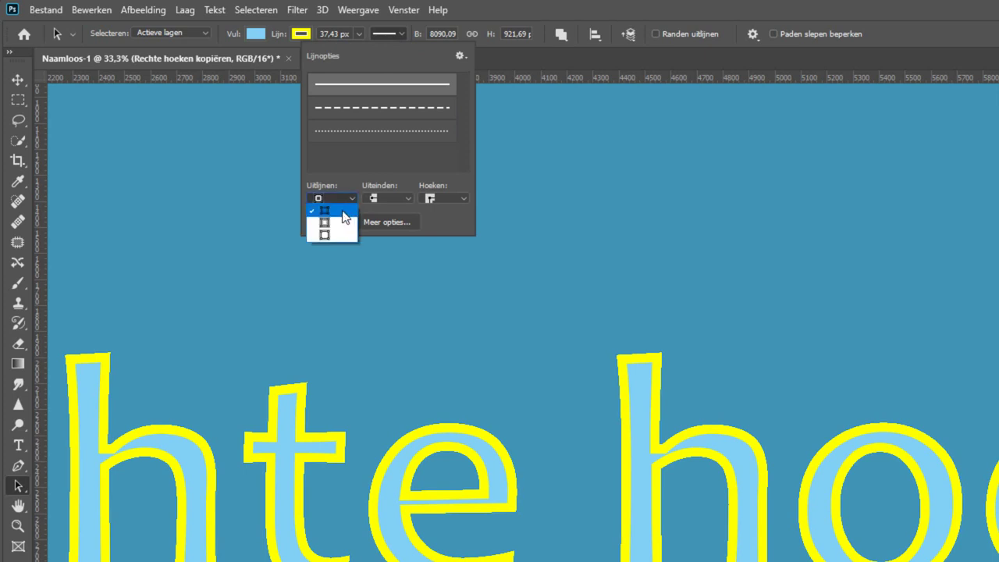
click(334, 223)
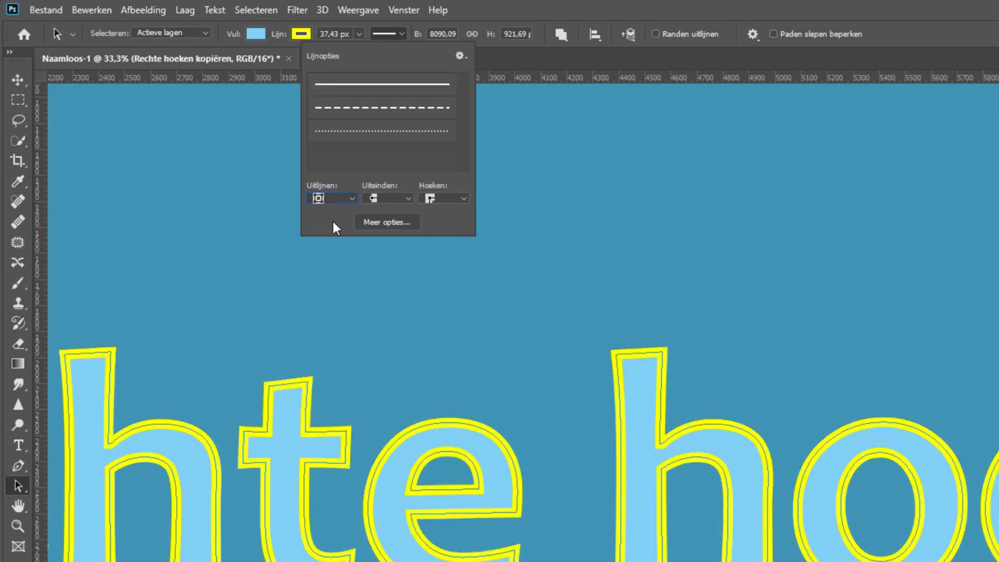
click(351, 196)
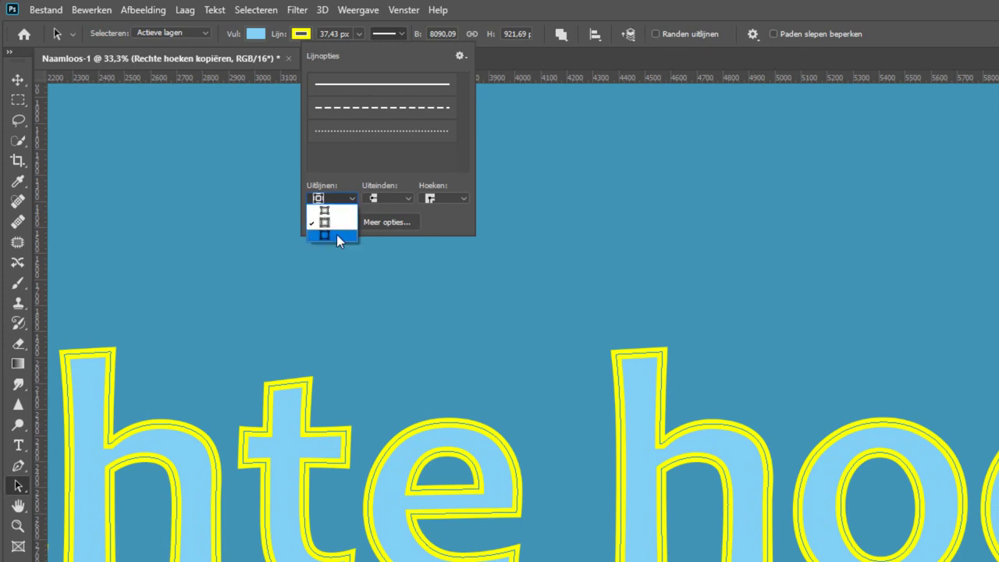
click(336, 234)
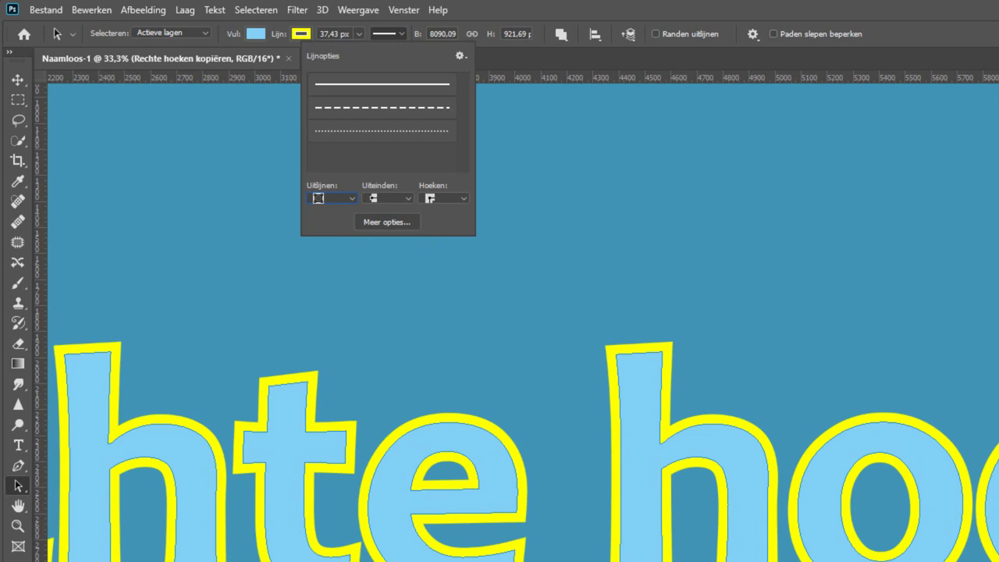
drag(991, 425, 787, 424)
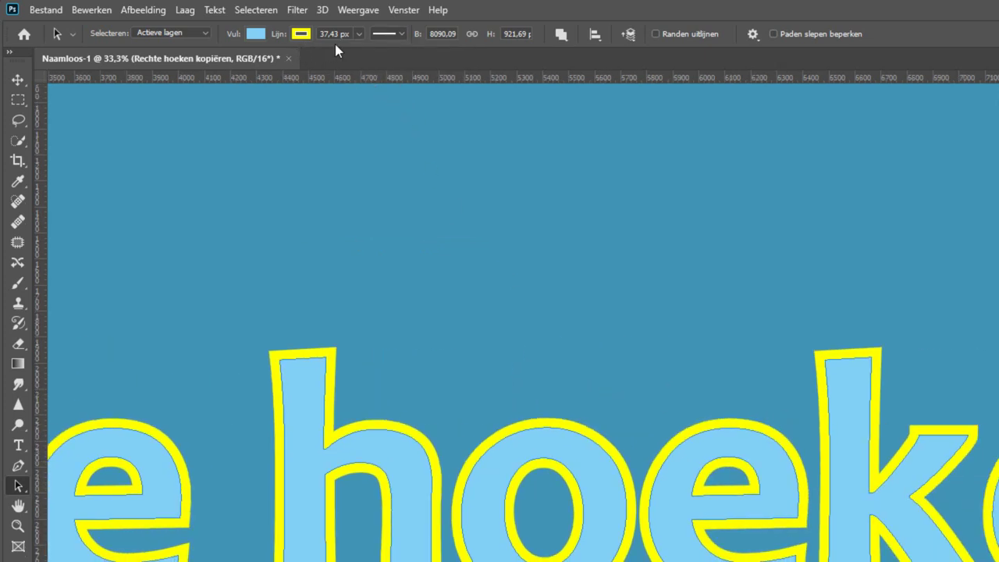
click(402, 34)
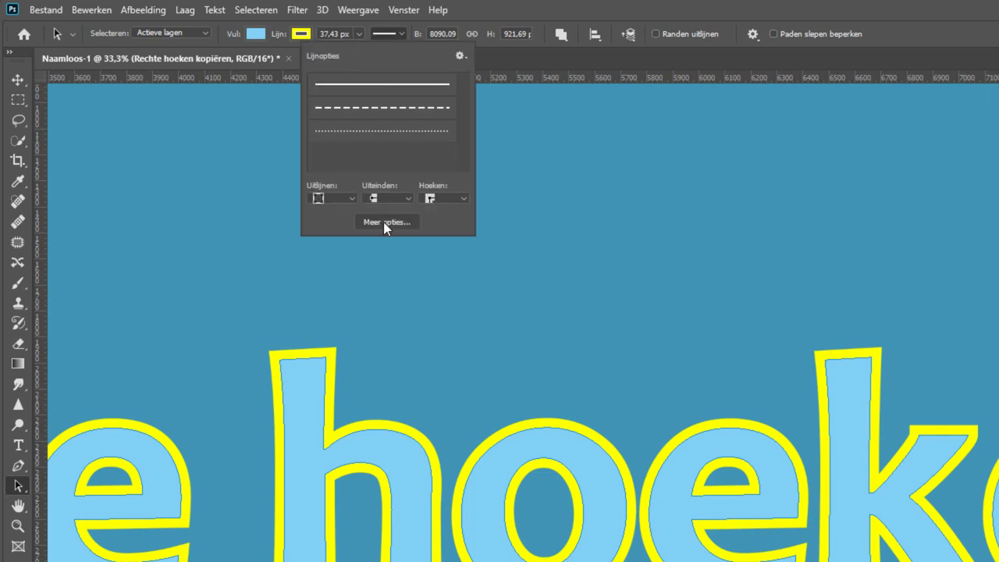
Preview round and bevel corners, then confirm mitered (Verstek) corners for the stroke.
click(376, 221)
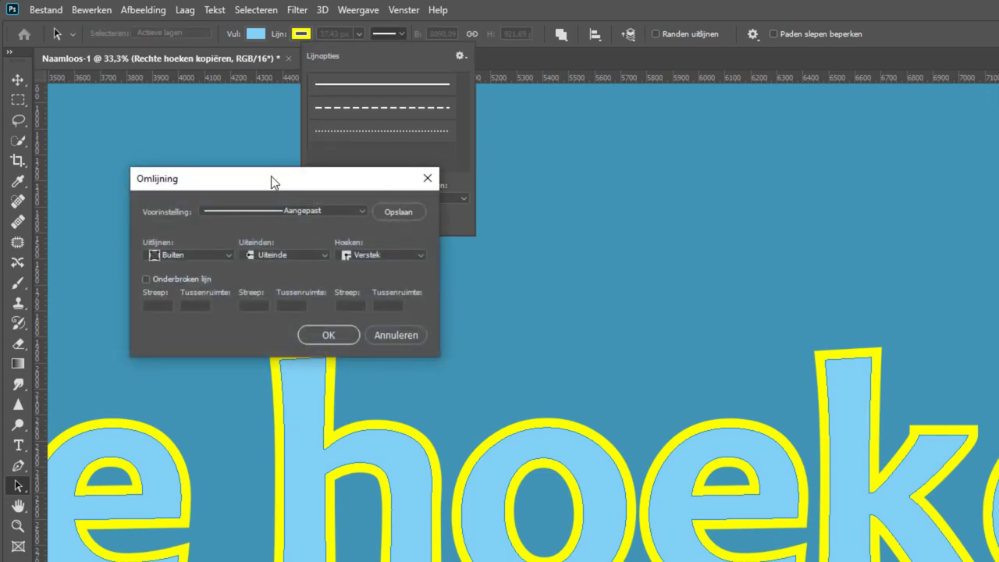
mouse_move(289, 182)
mouse_down()
mouse_move(642, 136)
mouse_move(631, 205)
mouse_move(618, 215)
mouse_up()
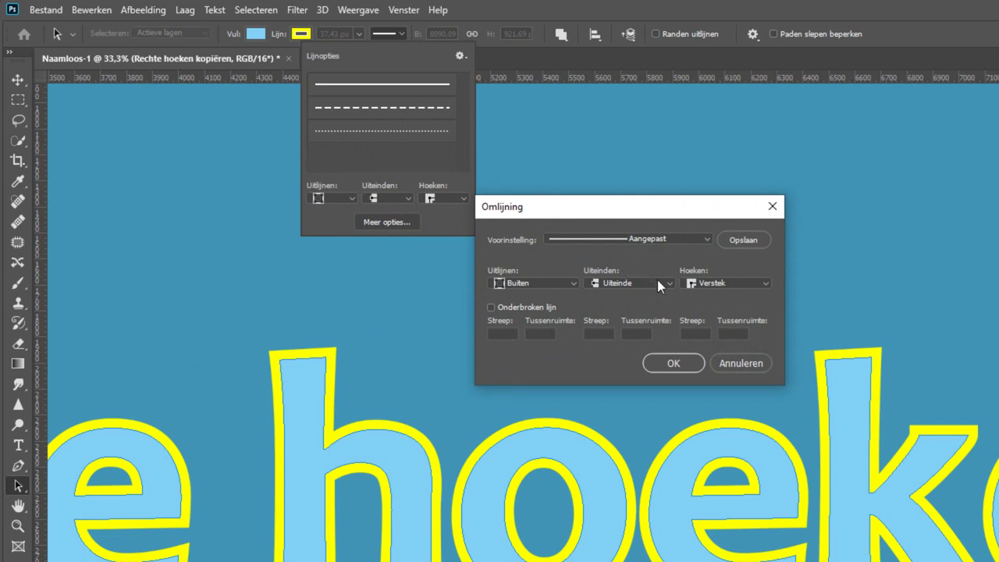
click(738, 283)
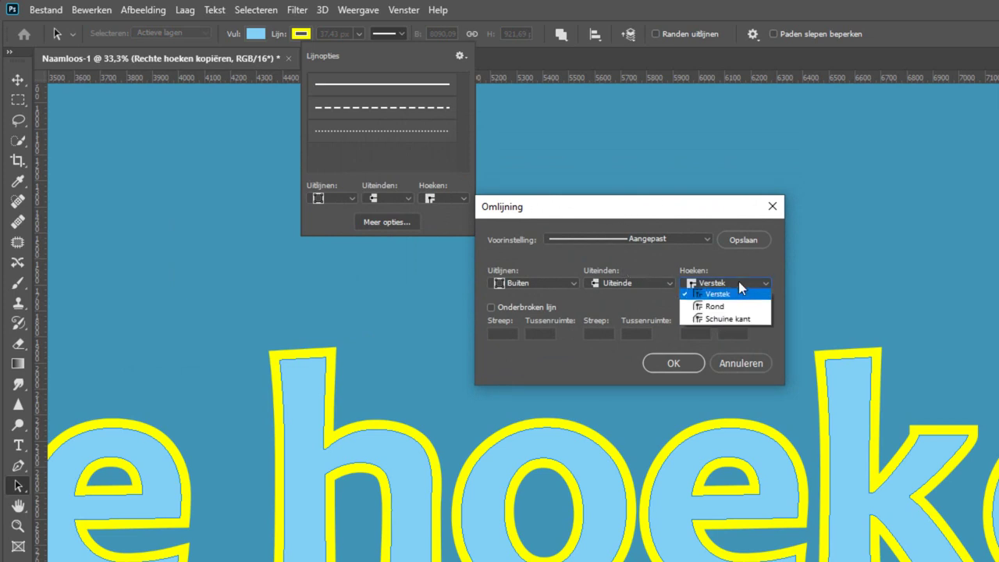
click(716, 306)
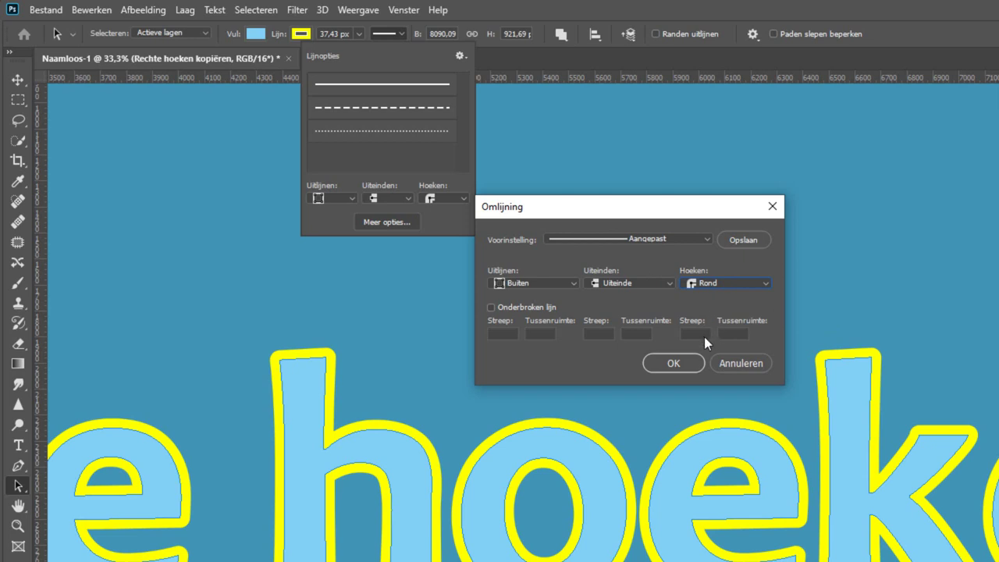
click(718, 281)
click(715, 319)
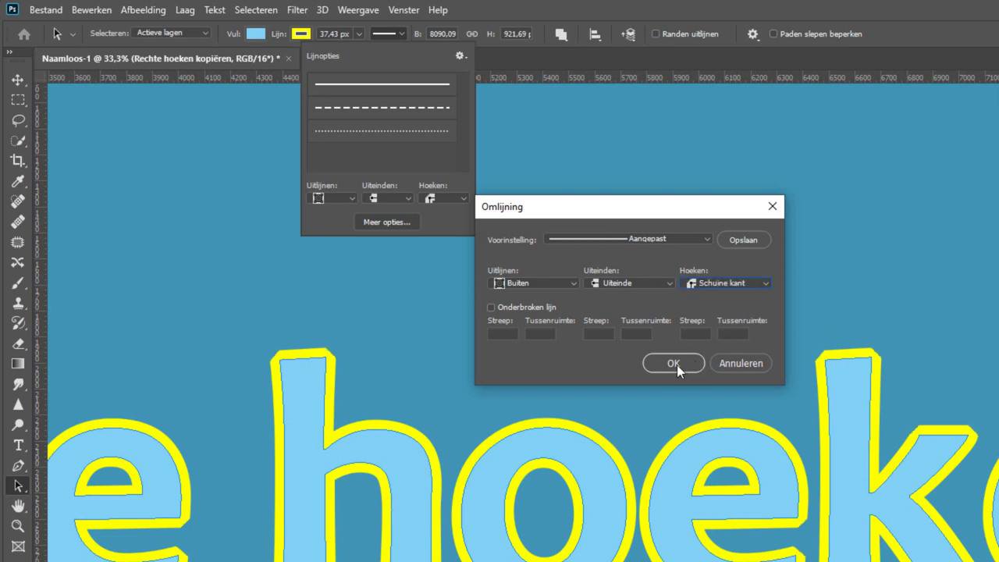
click(716, 282)
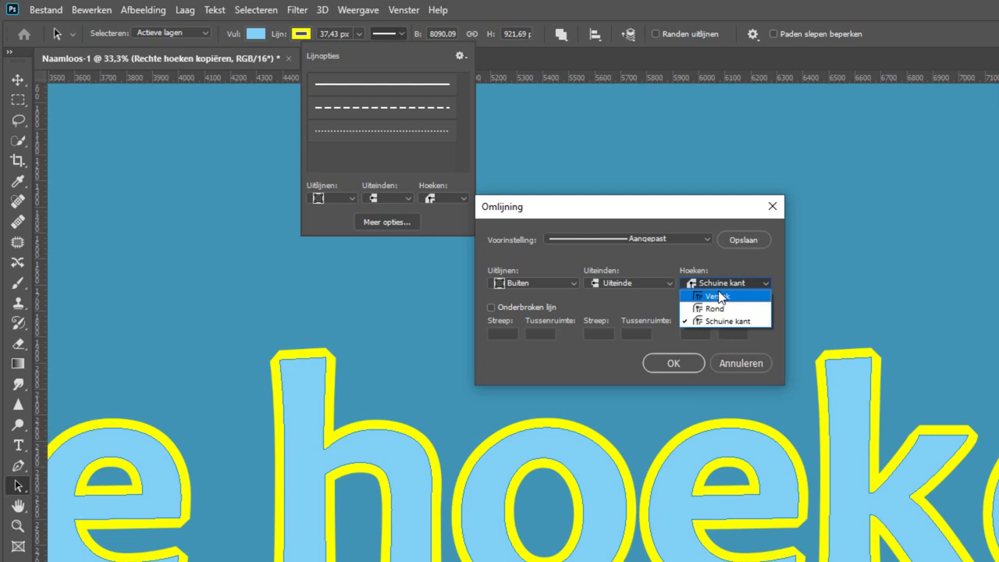
click(675, 361)
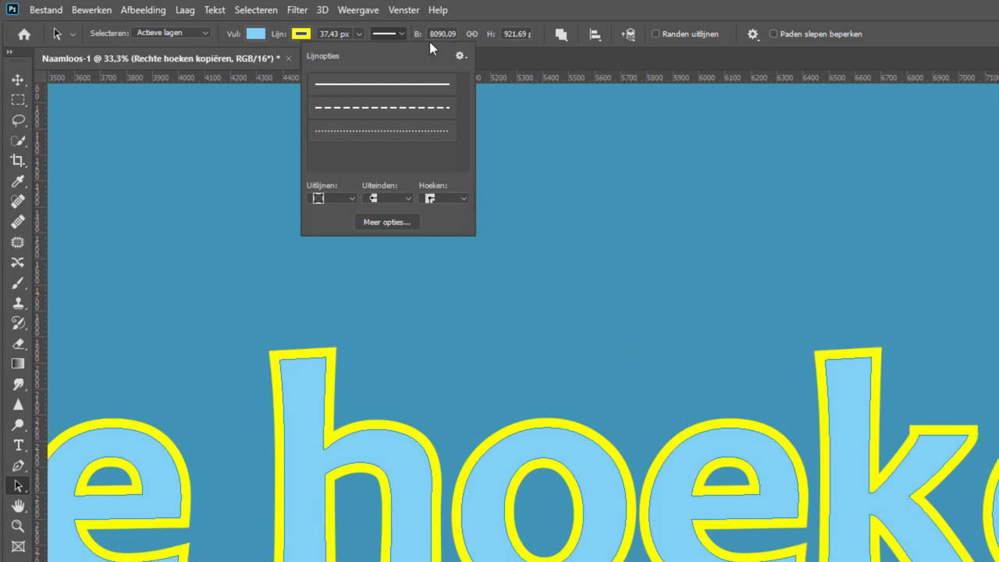
click(404, 33)
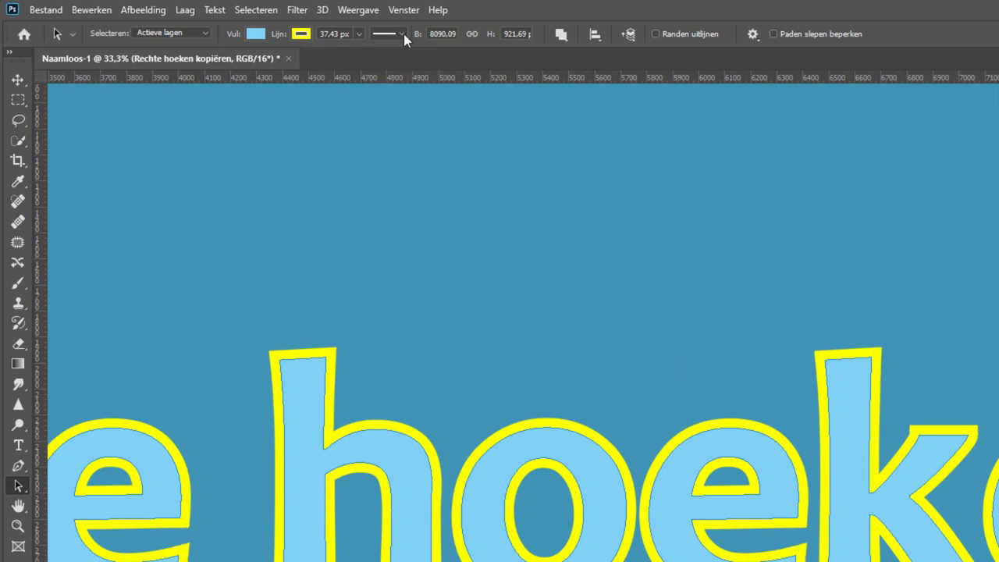
Set the shape's fill to none, then zoom in on the k's corner and fit the canvas.
click(255, 34)
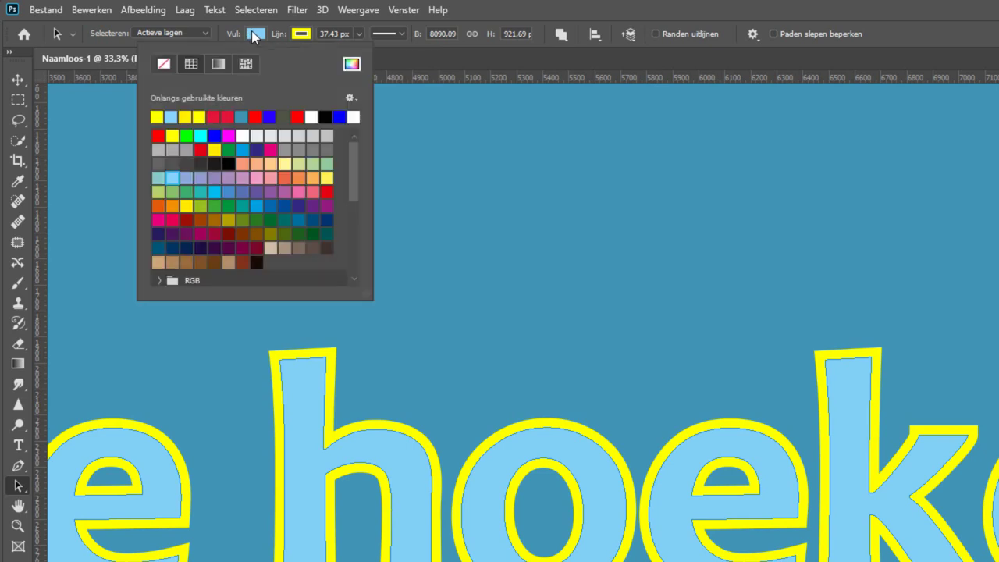
click(164, 64)
click(428, 59)
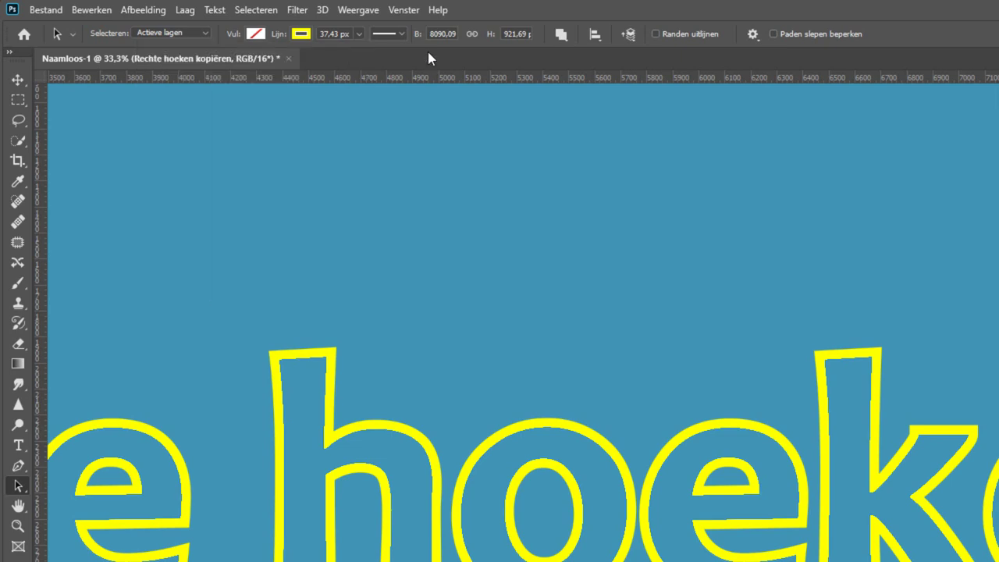
key(z)
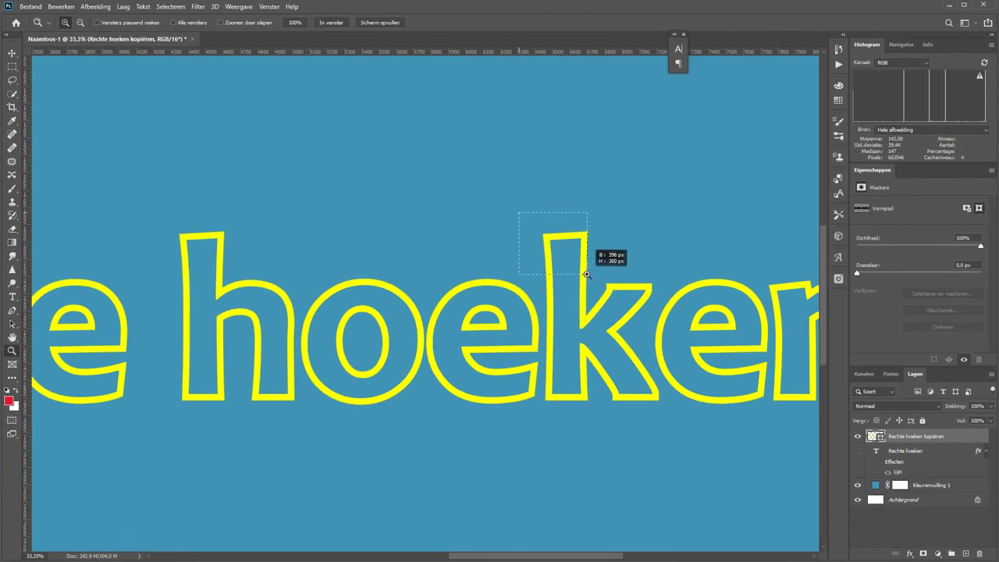
drag(516, 209, 586, 274)
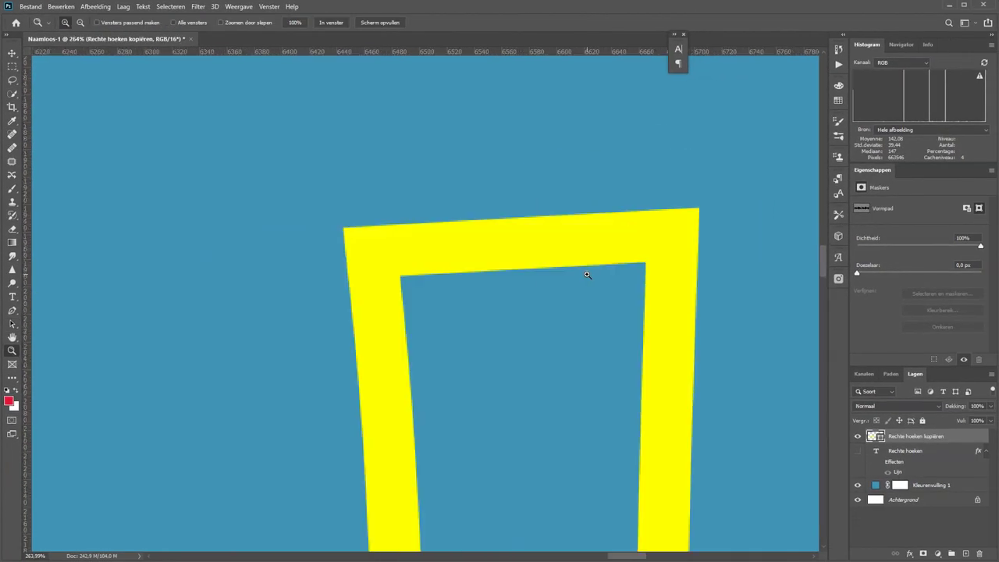
key(ctrl+0)
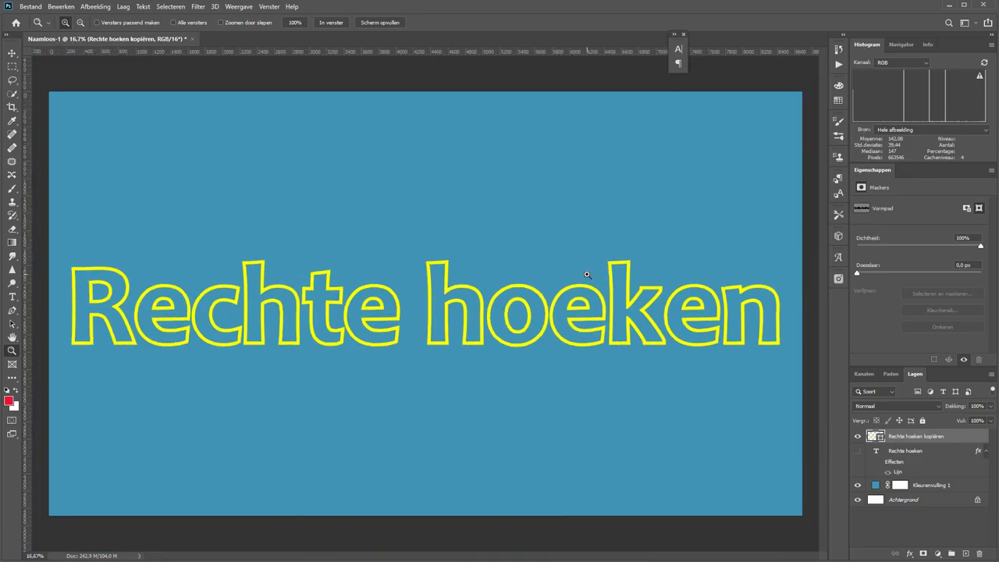